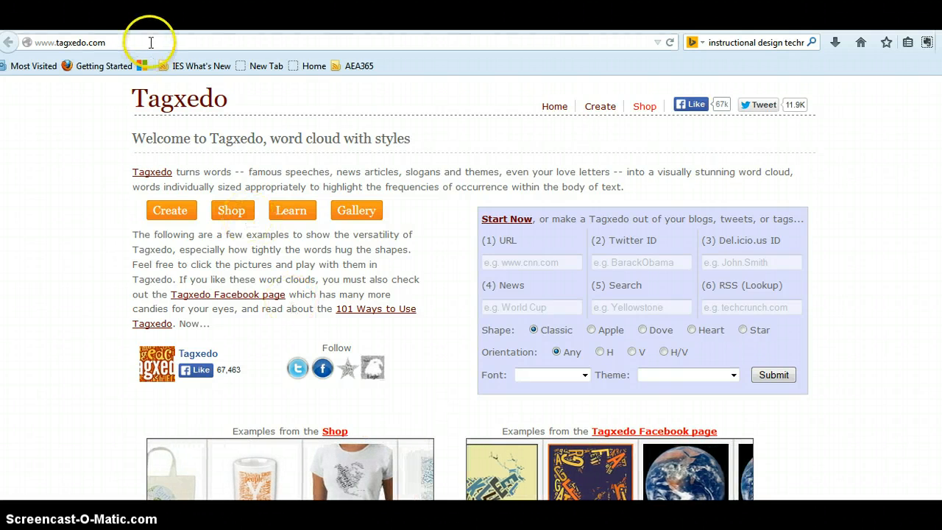
Step: Paste the Instructional design Wikipedia page address into the URL field of the Tagxedo form
{"action": "left_click", "coordinate": [116, 22]}
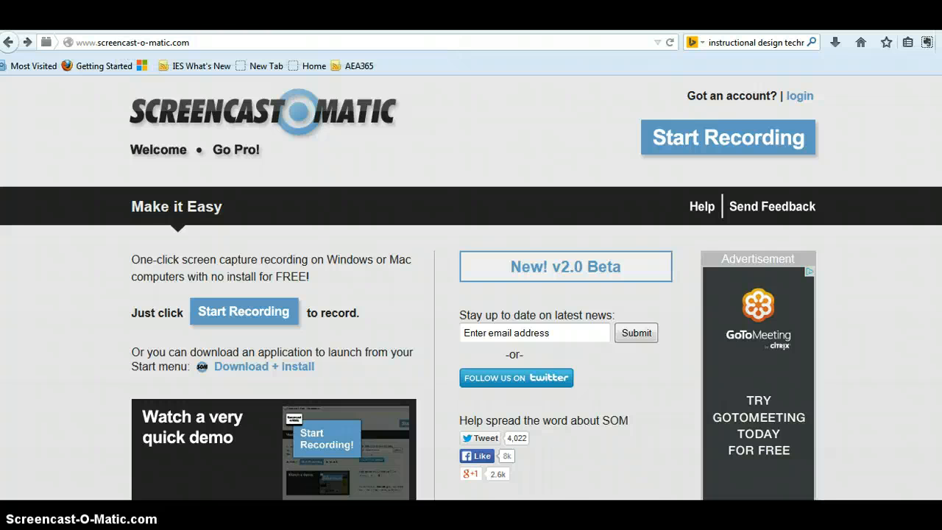
{"action": "left_click", "coordinate": [220, 22]}
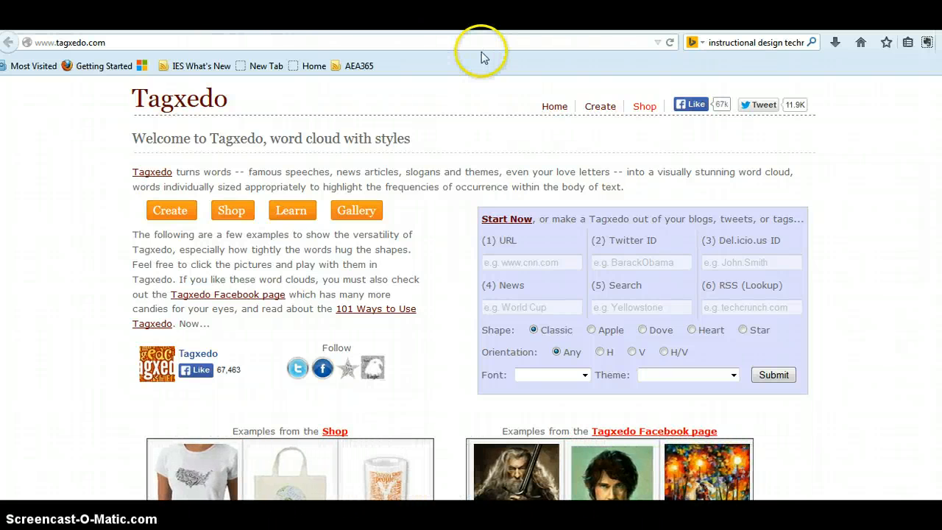
{"action": "left_click", "coordinate": [501, 263]}
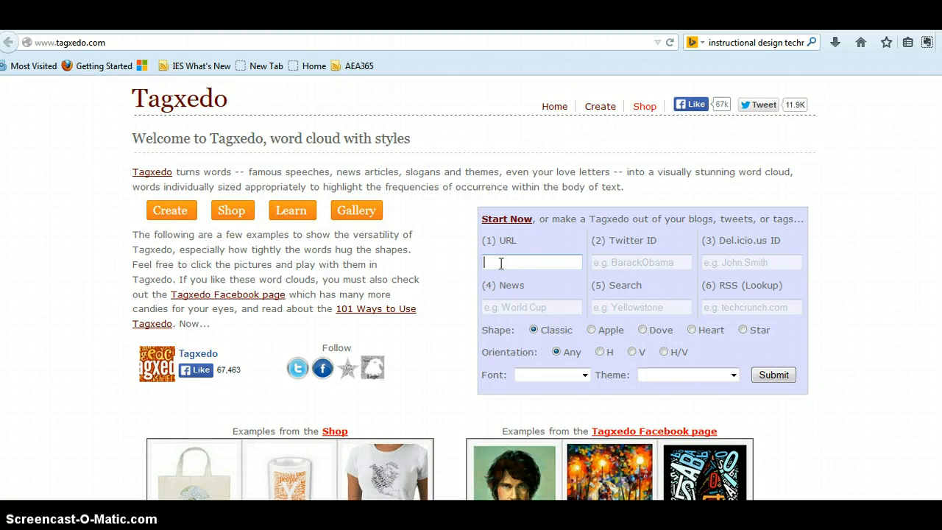
{"action": "key", "text": "ctrl+v"}
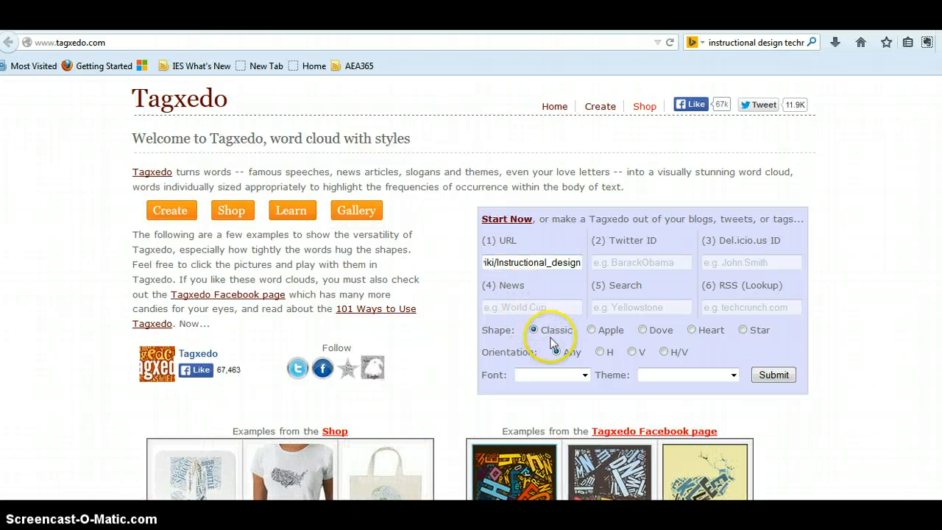
Step: Set the word cloud font to License Plate
{"action": "right_click", "coordinate": [586, 377]}
{"action": "left_click", "coordinate": [586, 376]}
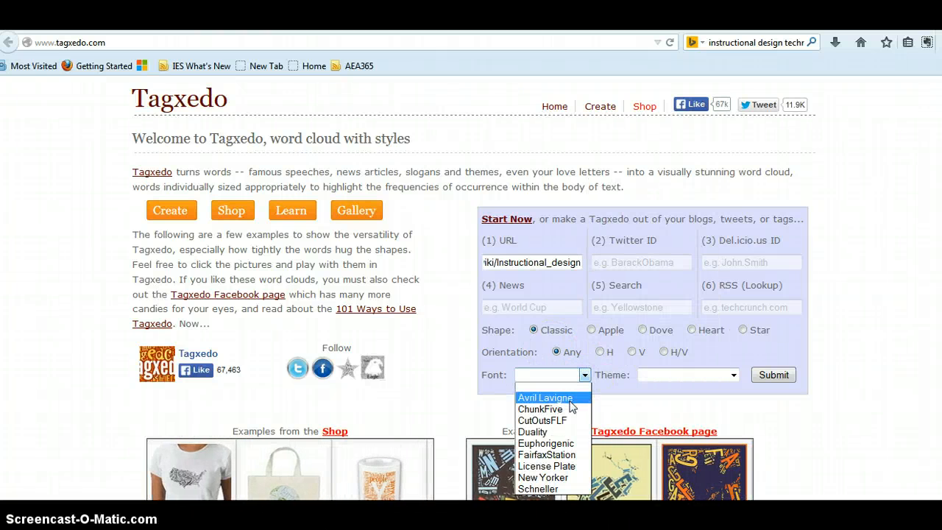
{"action": "left_click", "coordinate": [575, 466]}
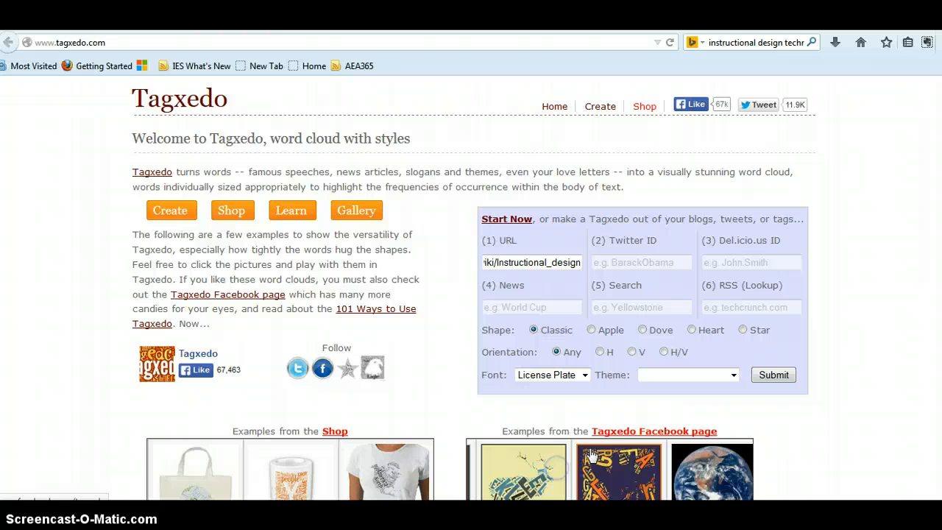
Step: Set the theme to Arizona Sunrise and submit the form to create the word cloud
{"action": "left_click", "coordinate": [734, 375]}
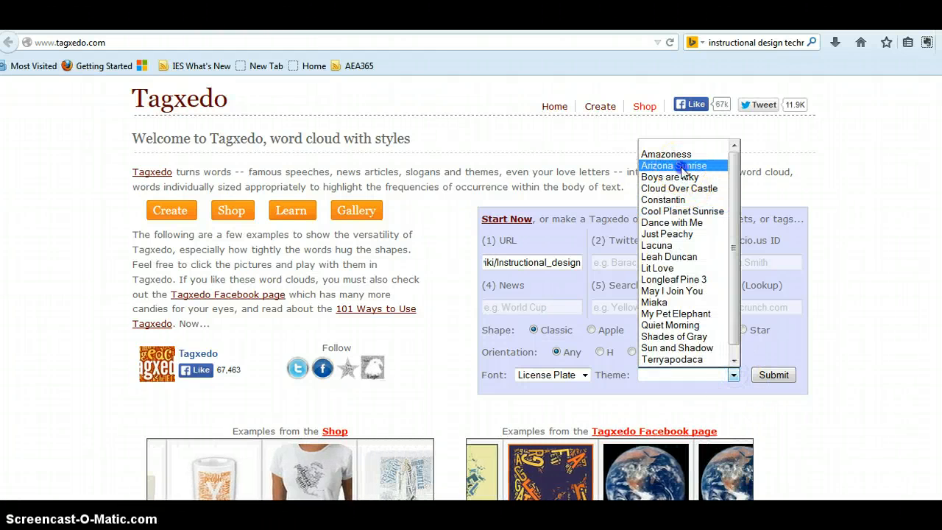
{"action": "left_click", "coordinate": [676, 166]}
{"action": "left_click", "coordinate": [769, 376]}
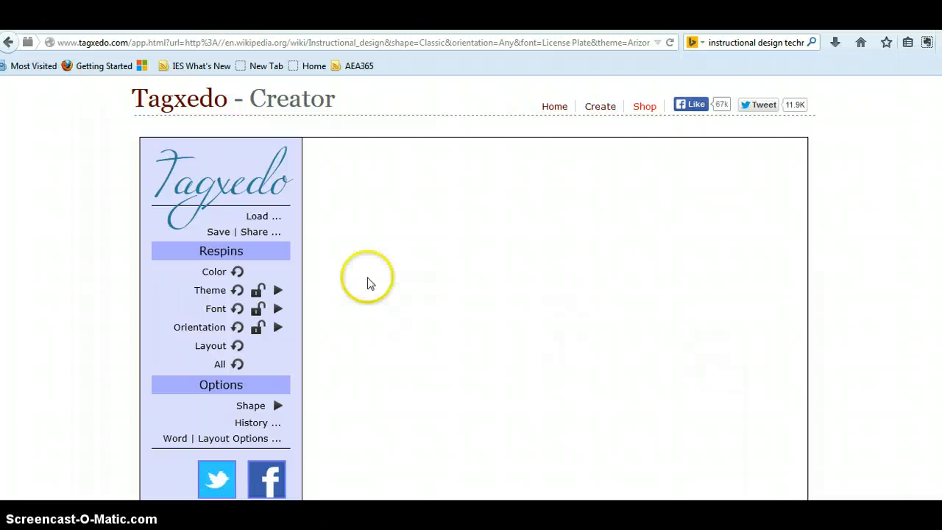
Step: Respin the word cloud's layout, color and theme to generate new variations
{"action": "left_click", "coordinate": [223, 347]}
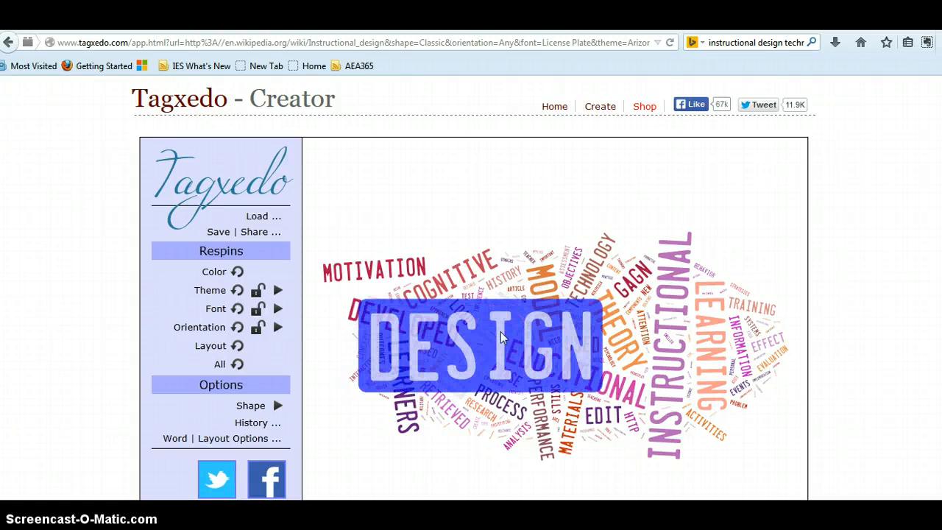
{"action": "left_click", "coordinate": [639, 286]}
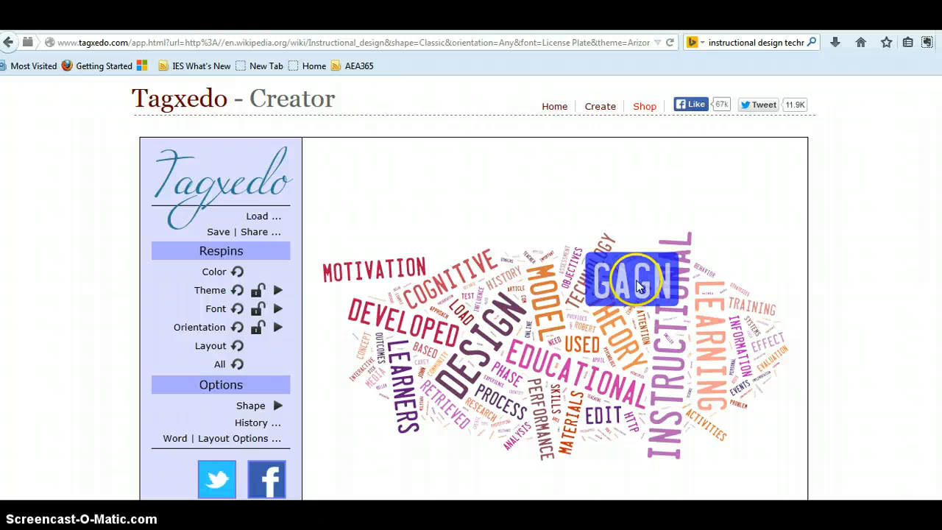
{"action": "left_click", "coordinate": [221, 273]}
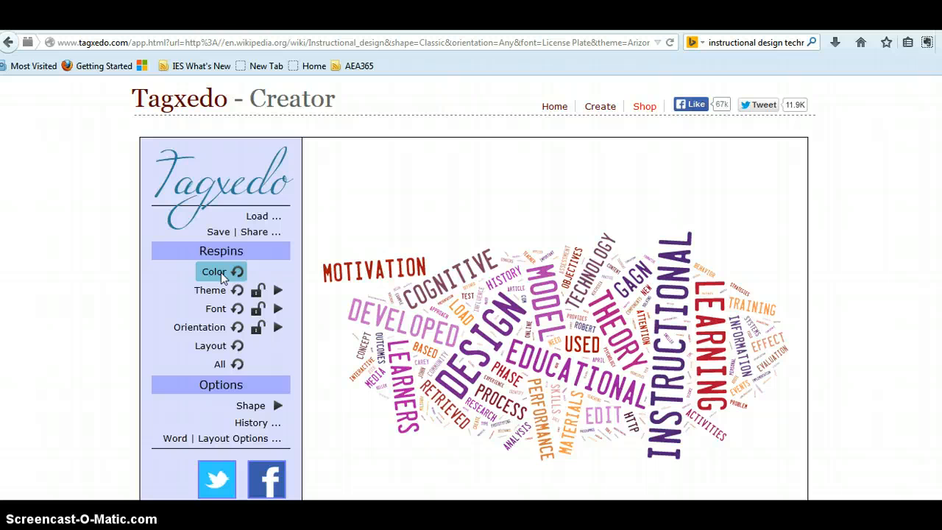
{"action": "left_click", "coordinate": [233, 291]}
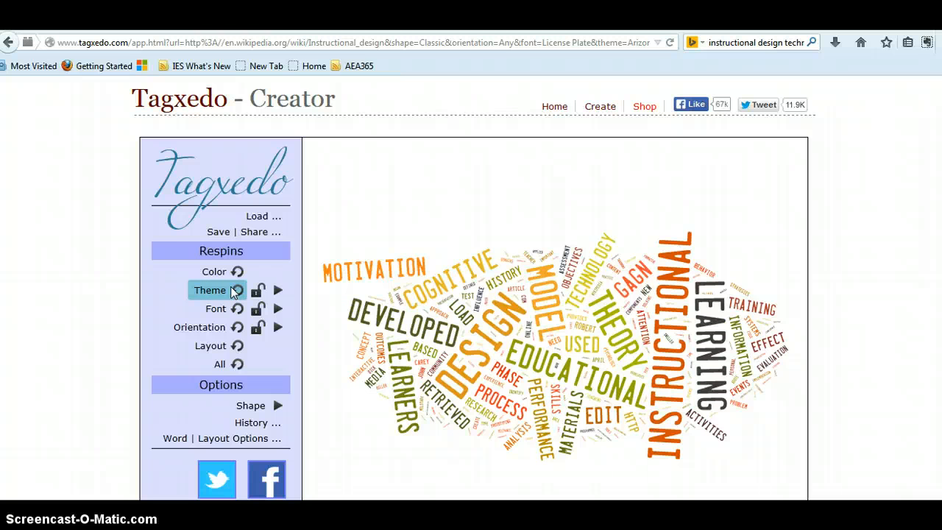
Step: Browse the theme menu, close it, and open the history of previous clouds
{"action": "left_click", "coordinate": [278, 290]}
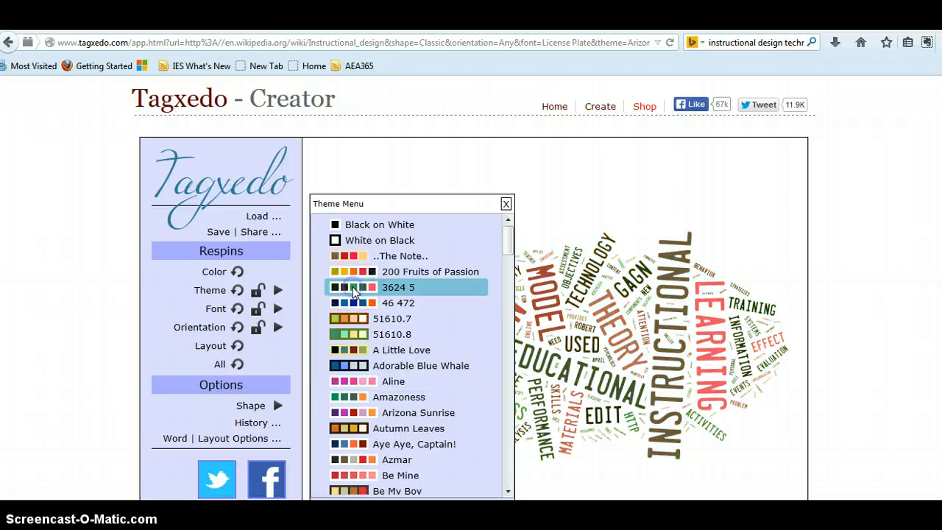
{"action": "left_click", "coordinate": [506, 203]}
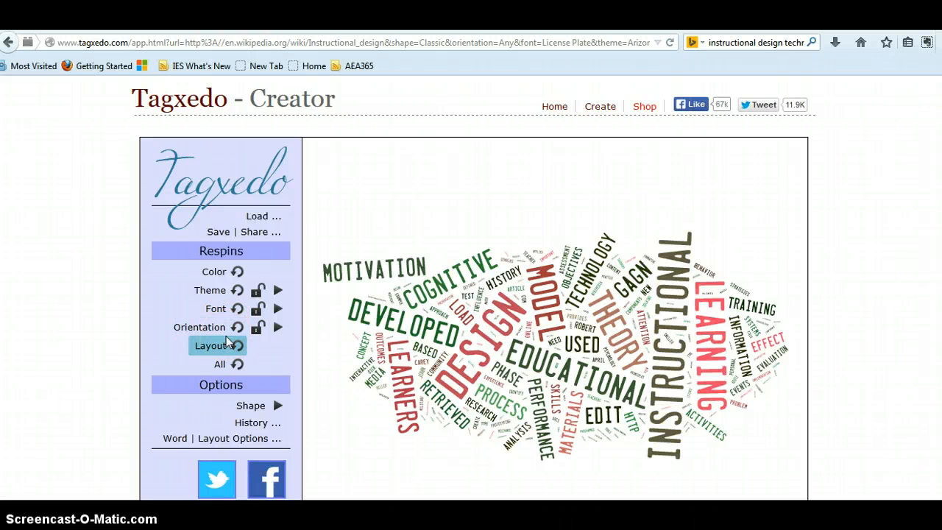
{"action": "left_click", "coordinate": [262, 423]}
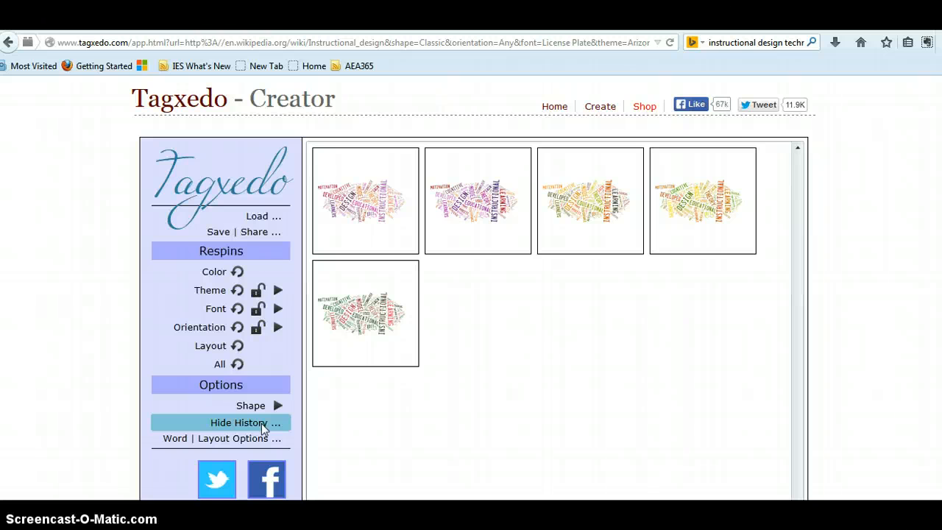
Step: Change the word cloud's shape to Banana and hide the history
{"action": "left_click", "coordinate": [277, 409]}
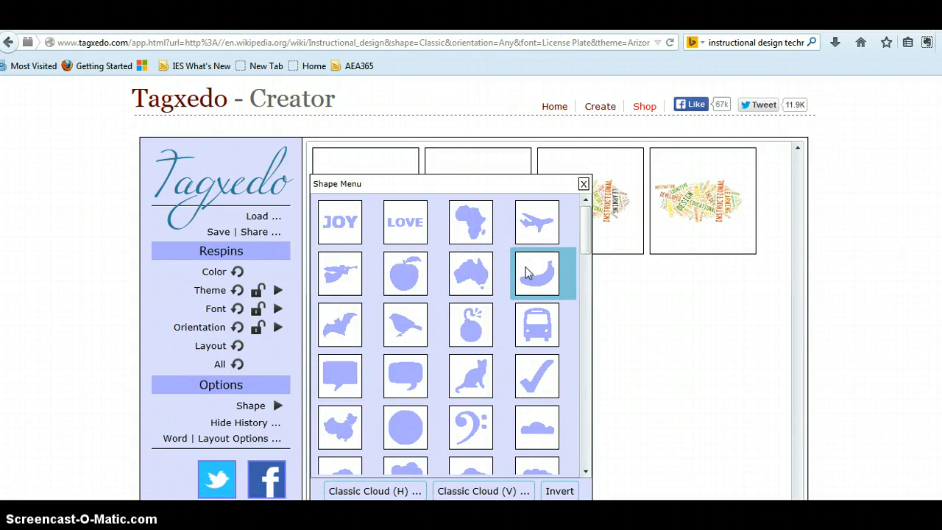
{"action": "left_click", "coordinate": [583, 184]}
{"action": "left_click", "coordinate": [514, 339]}
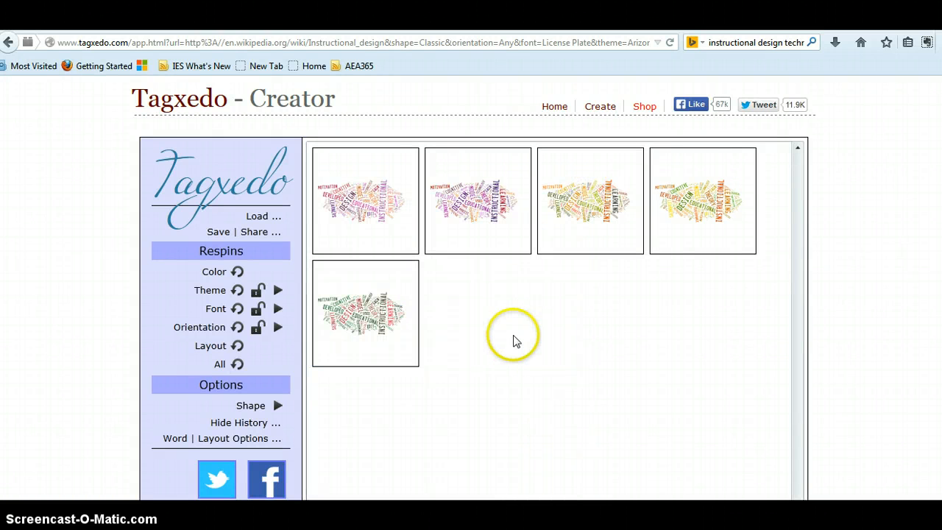
{"action": "left_click", "coordinate": [248, 422]}
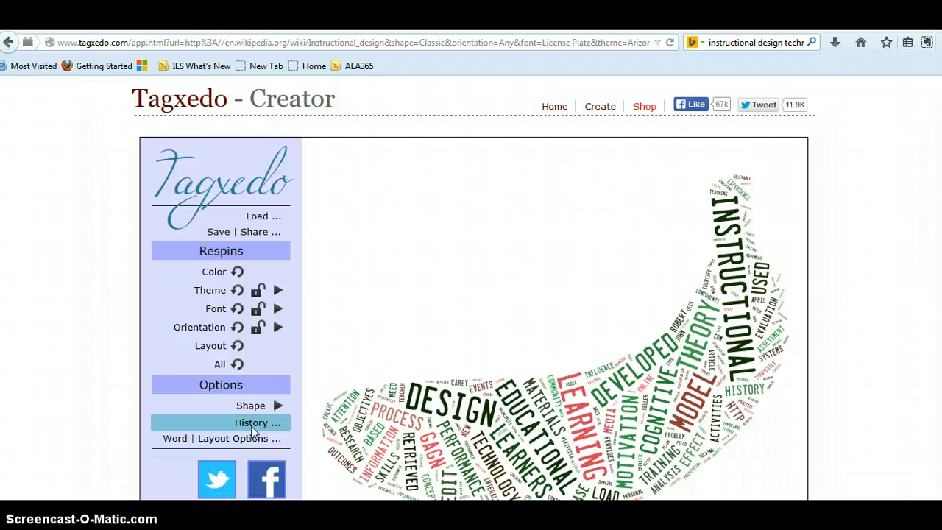
Step: Browse the shape menu's other shapes and the Add Image option, then close the menu
{"action": "left_click", "coordinate": [279, 405]}
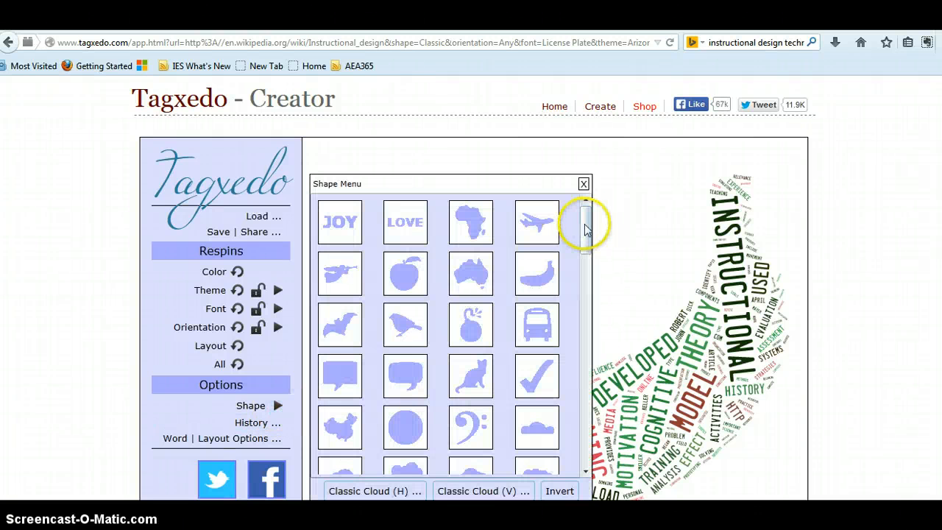
{"action": "left_click_drag", "start_coordinate": [584, 219], "coordinate": [583, 377]}
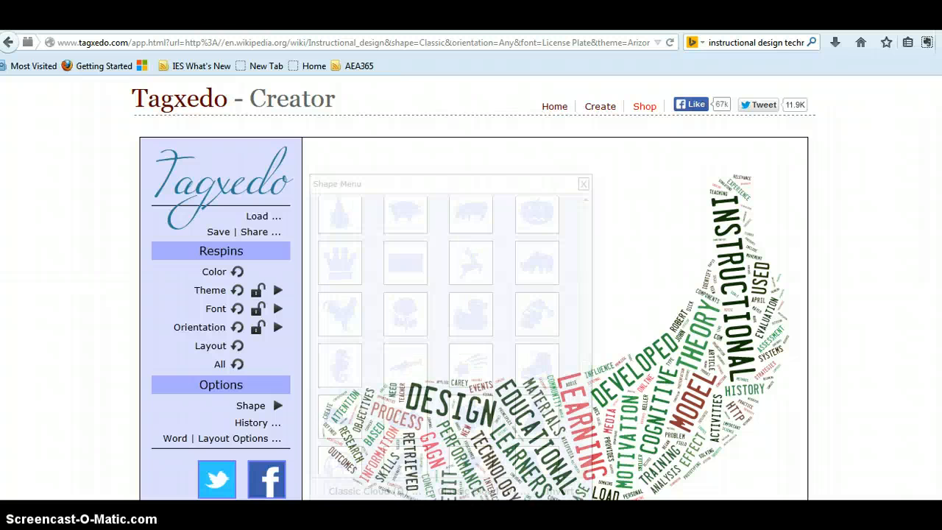
{"action": "scroll", "coordinate": [471, 294], "scroll_direction": "down", "scroll_amount": 3}
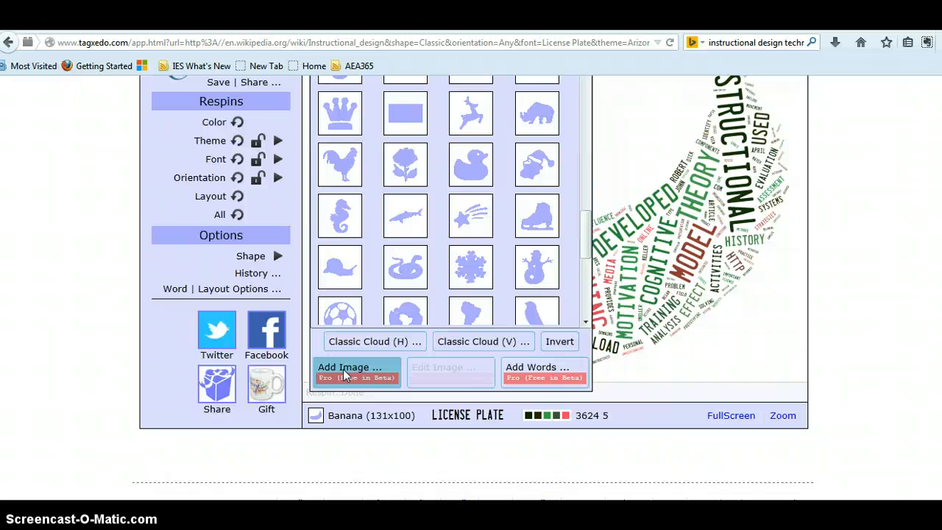
{"action": "left_click", "coordinate": [343, 369]}
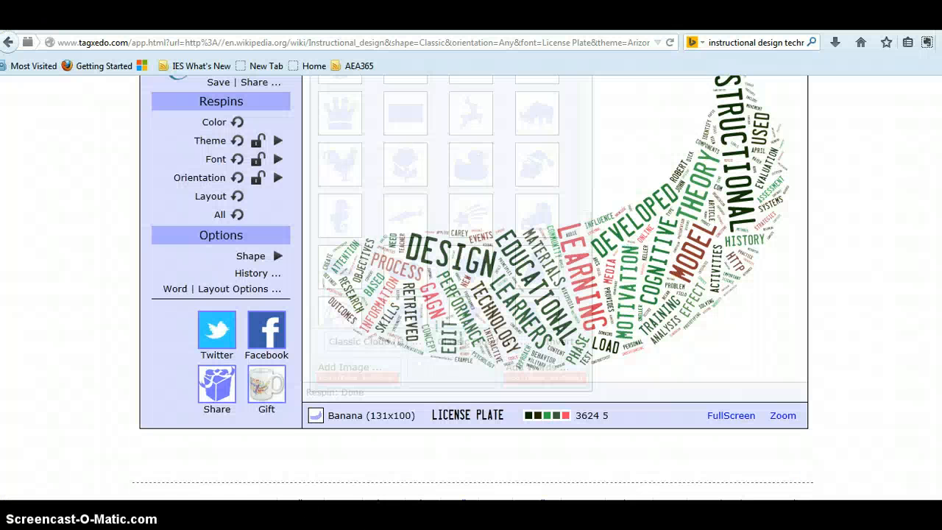
{"action": "scroll", "coordinate": [272, 347], "scroll_direction": "up", "scroll_amount": 3}
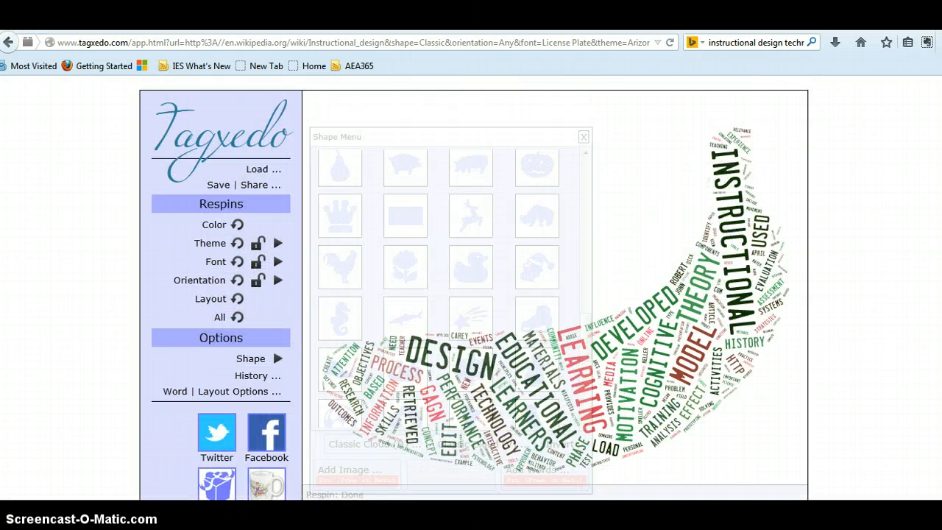
{"action": "scroll", "coordinate": [272, 347], "scroll_direction": "up", "scroll_amount": 1}
{"action": "left_click", "coordinate": [587, 174]}
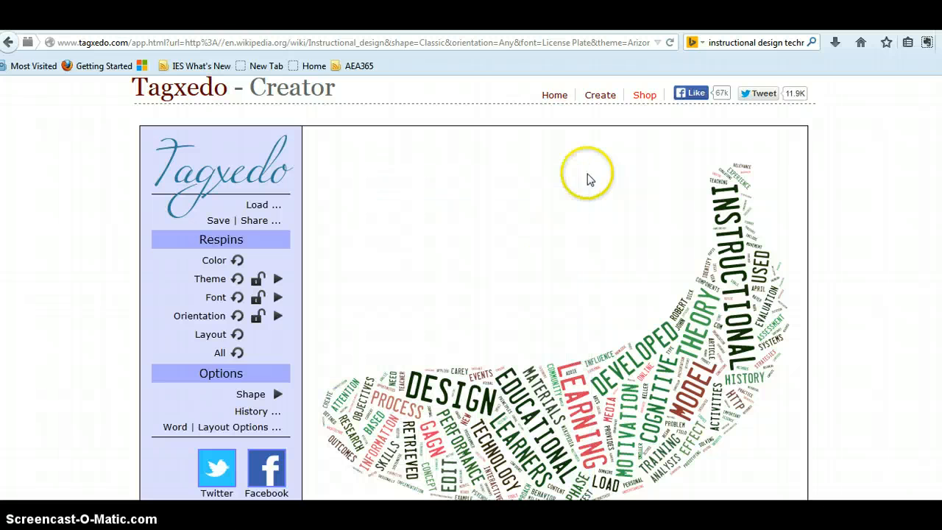
Step: Open the Load menu and enter the text Teaching with Technology as the cloud's words
{"action": "left_click", "coordinate": [267, 207]}
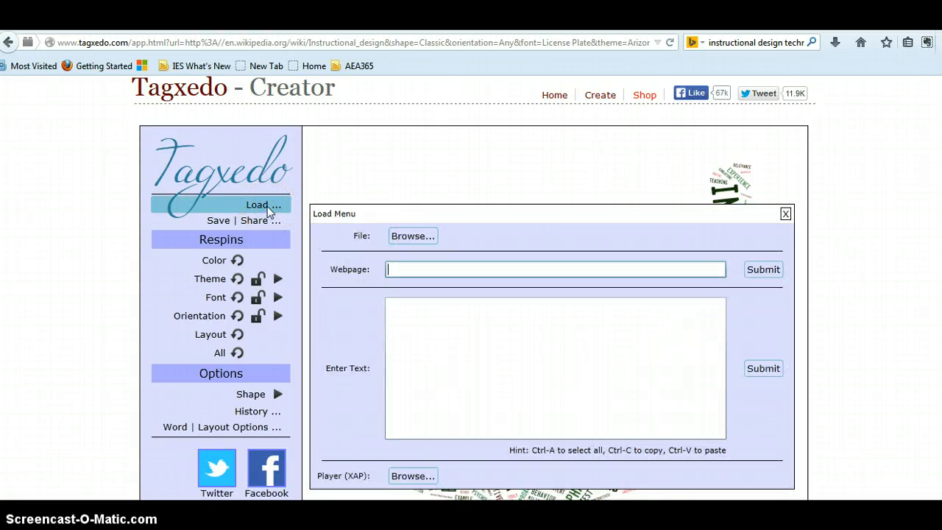
{"action": "left_click", "coordinate": [279, 206]}
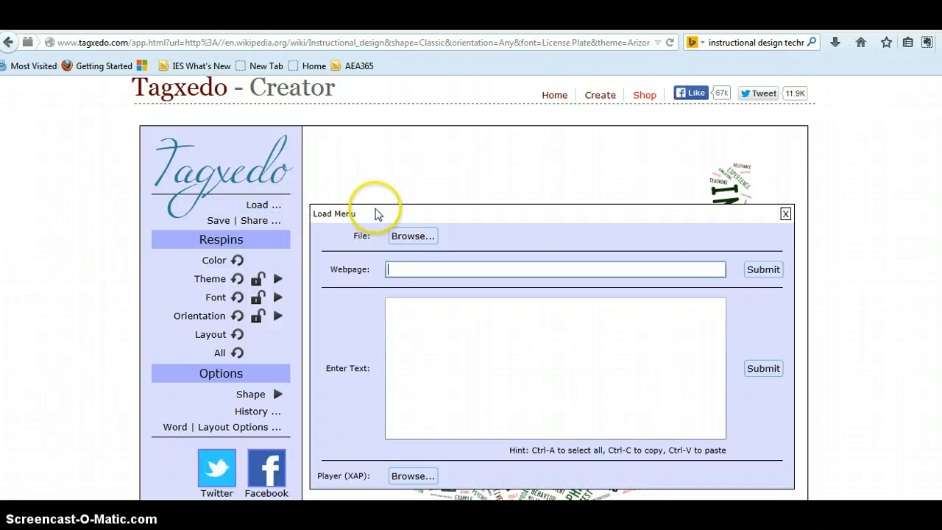
{"action": "left_click", "coordinate": [412, 235]}
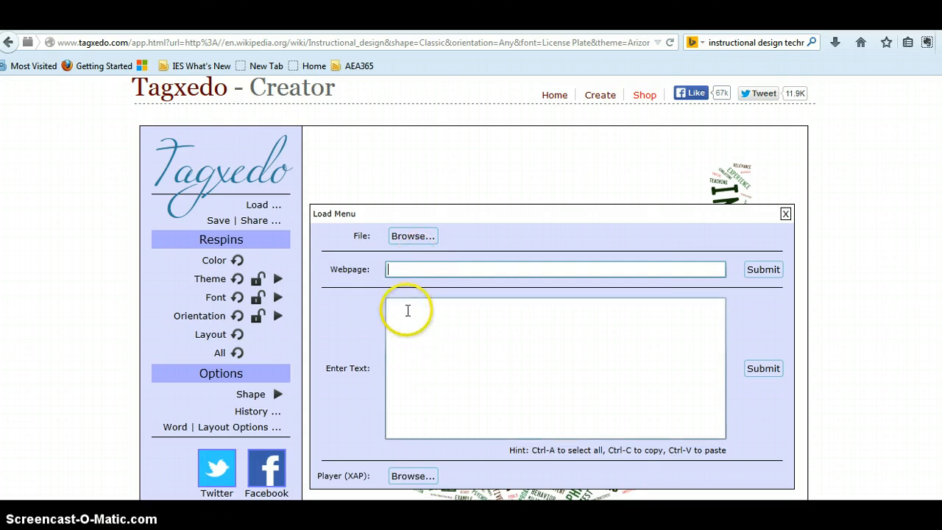
{"action": "left_click", "coordinate": [407, 310]}
{"action": "type", "text": "Te"}
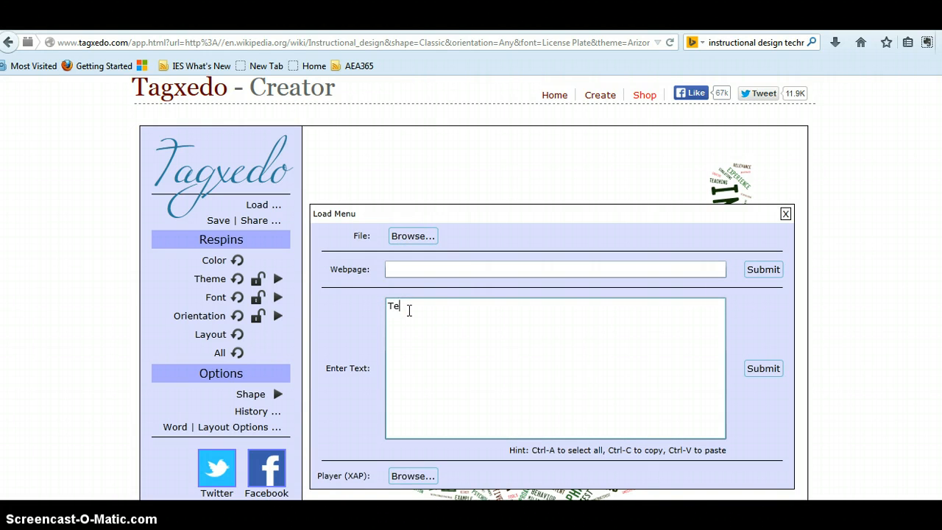
{"action": "type", "text": "aching with Technology"}
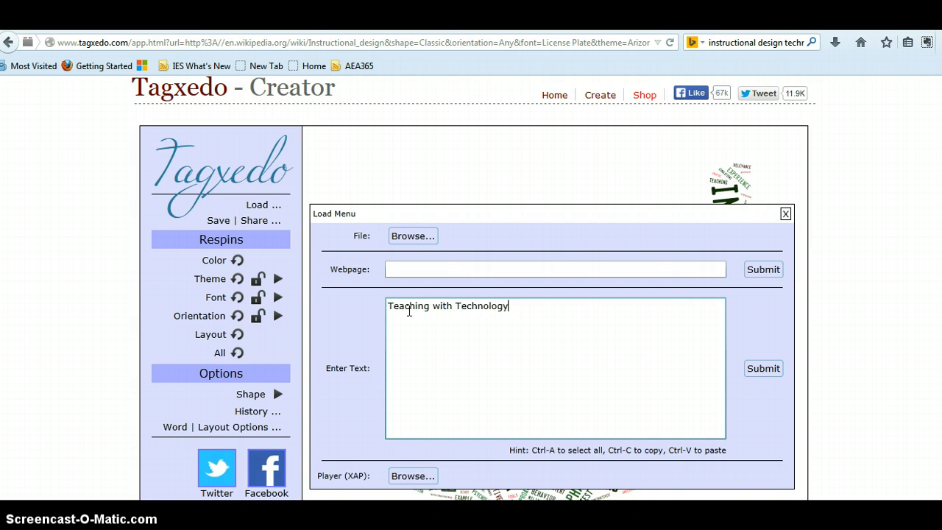
Step: Submit the entered text to rebuild the word cloud and close the Load menu
{"action": "left_click", "coordinate": [758, 372]}
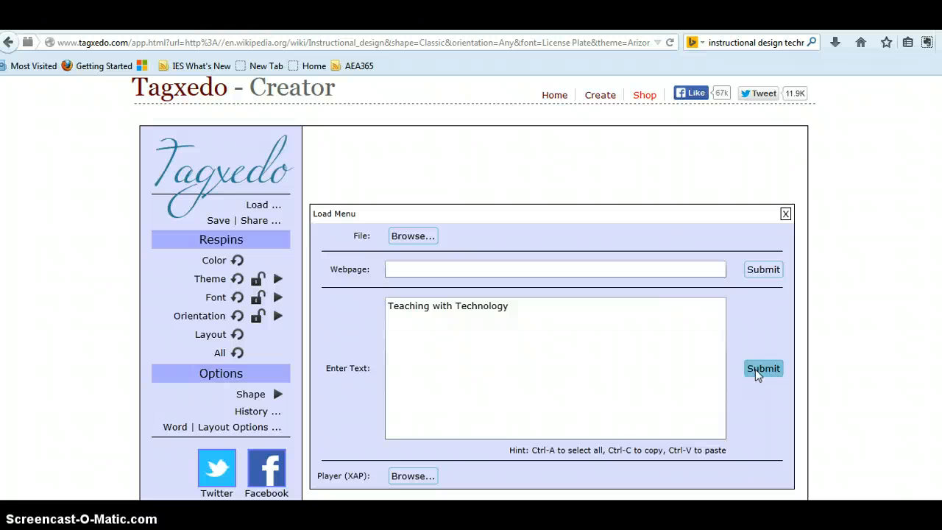
{"action": "left_click", "coordinate": [759, 369]}
{"action": "left_click", "coordinate": [785, 214]}
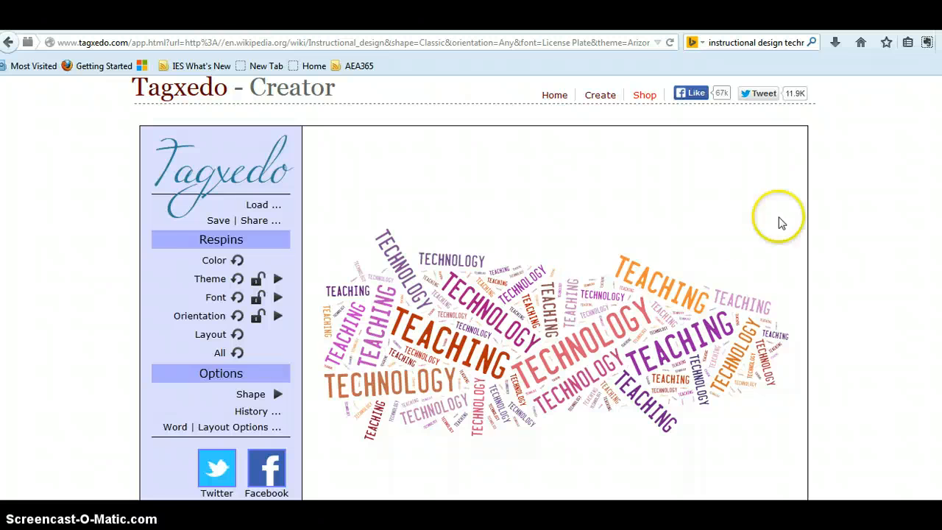
Step: Open the word and layout options and review the Word, Layout and Skip tabs
{"action": "left_click", "coordinate": [228, 431]}
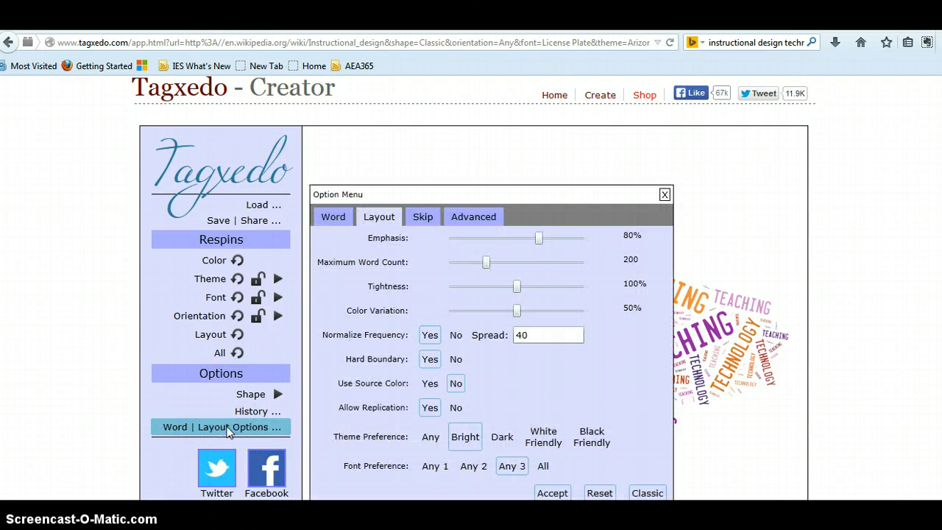
{"action": "left_click", "coordinate": [333, 218]}
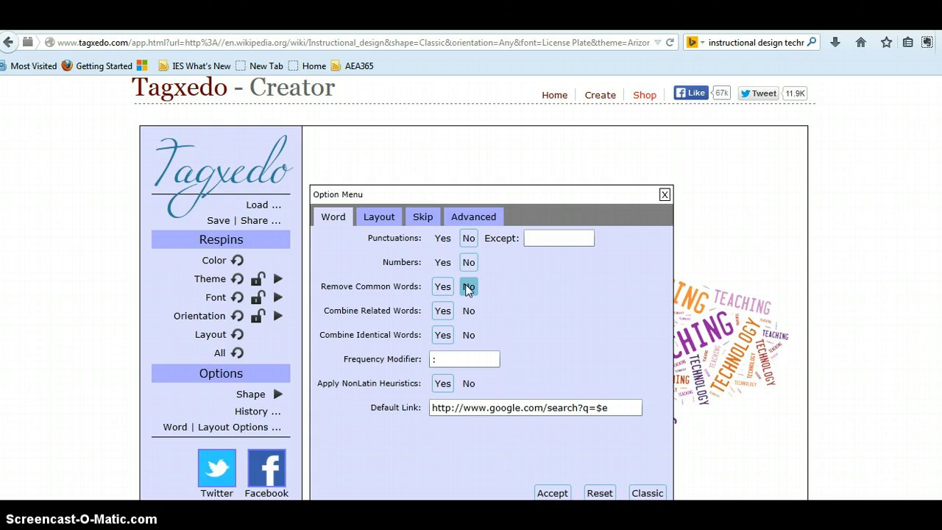
{"action": "left_click", "coordinate": [383, 219]}
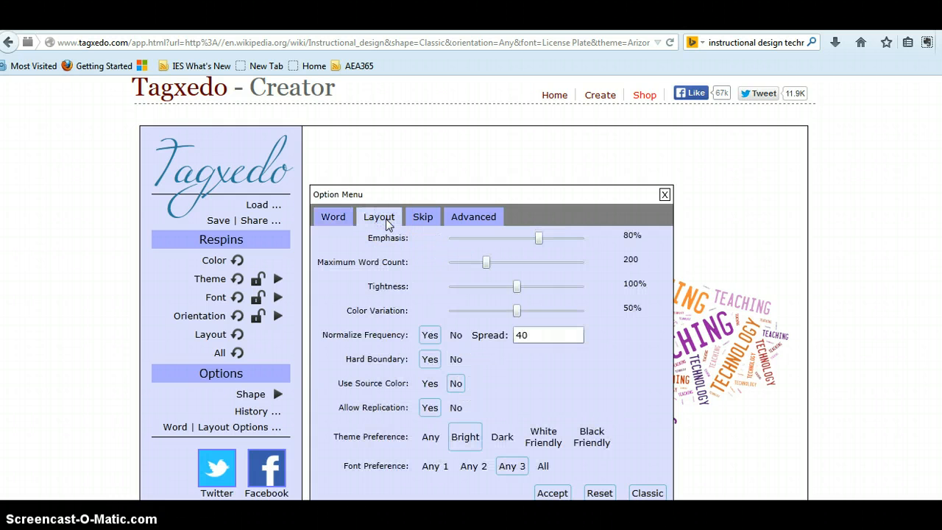
{"action": "left_click", "coordinate": [421, 218]}
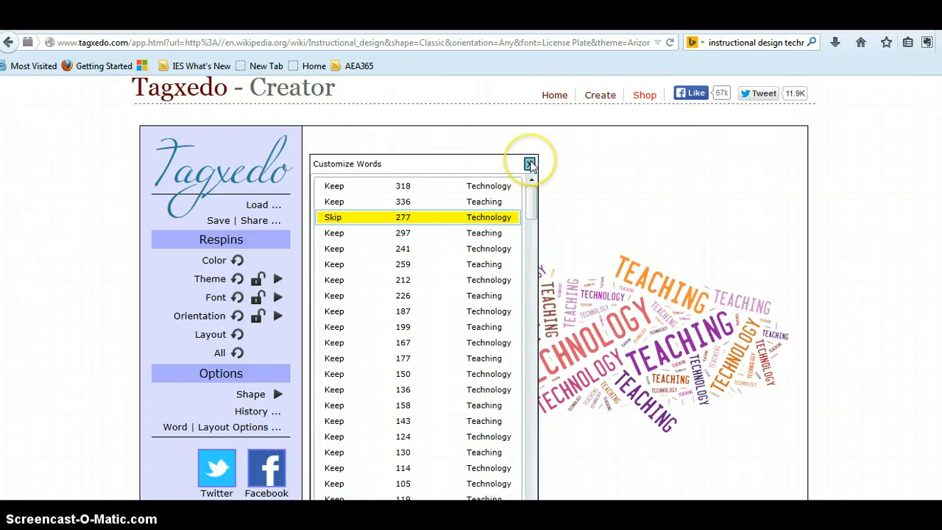
{"action": "left_click", "coordinate": [530, 163]}
Step: Reopen the word and layout options and view the Advanced tab settings
{"action": "left_click", "coordinate": [267, 427]}
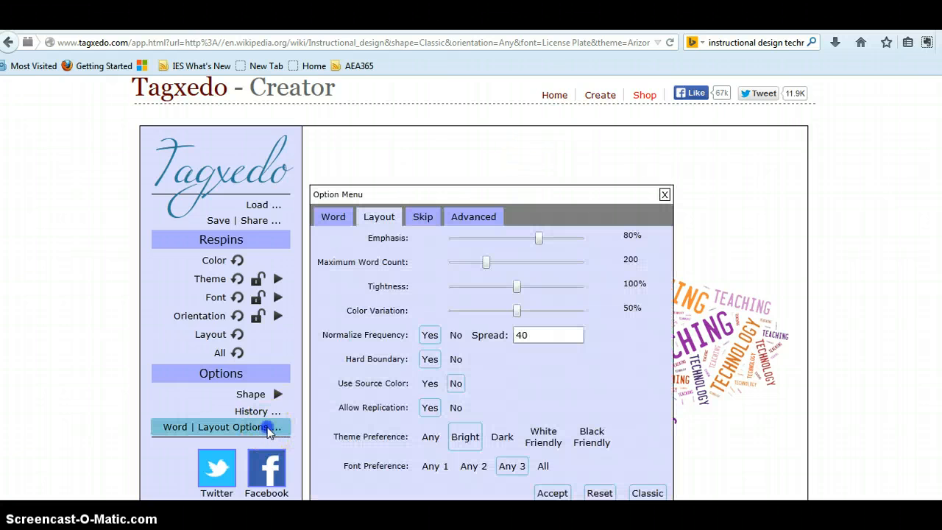
{"action": "left_click", "coordinate": [472, 217]}
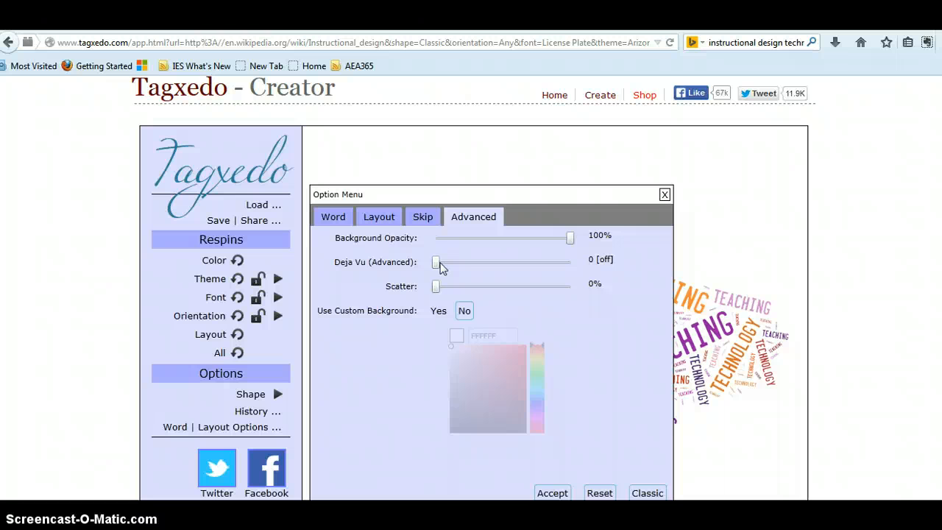
{"action": "left_click", "coordinate": [338, 443]}
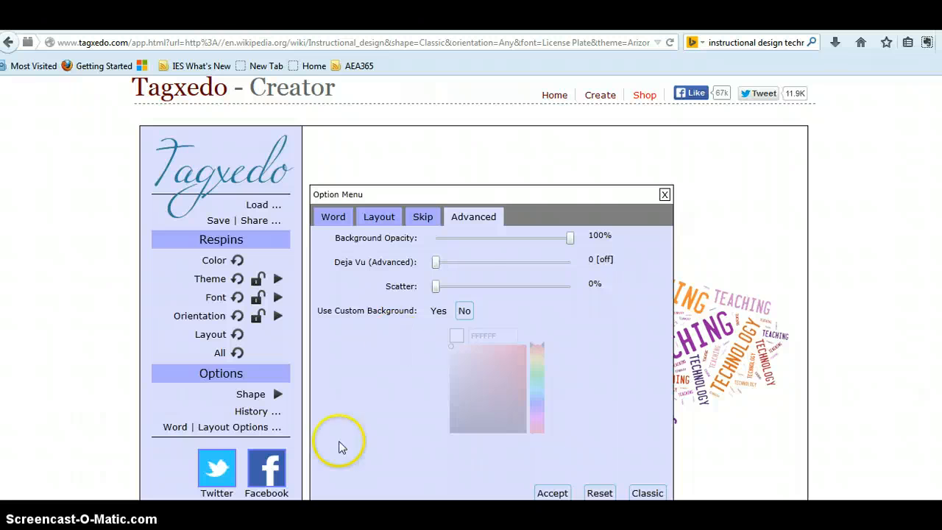